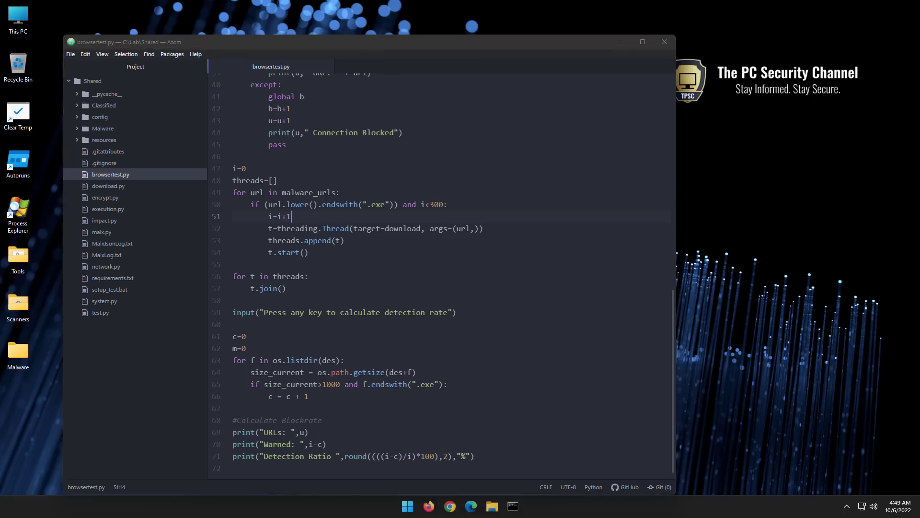
# - Minimize Atom and open the Default apps settings page from the Start search
pyautogui.press('super+d')
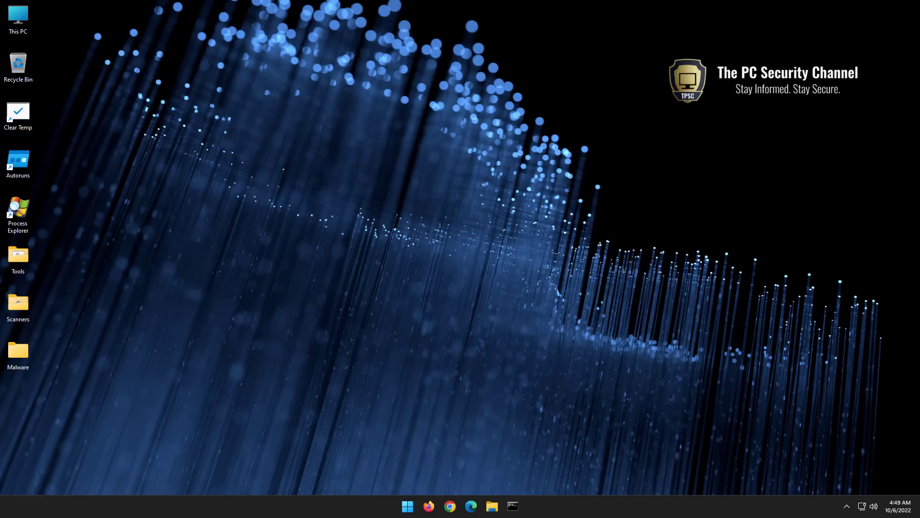
pyautogui.click(408, 507)
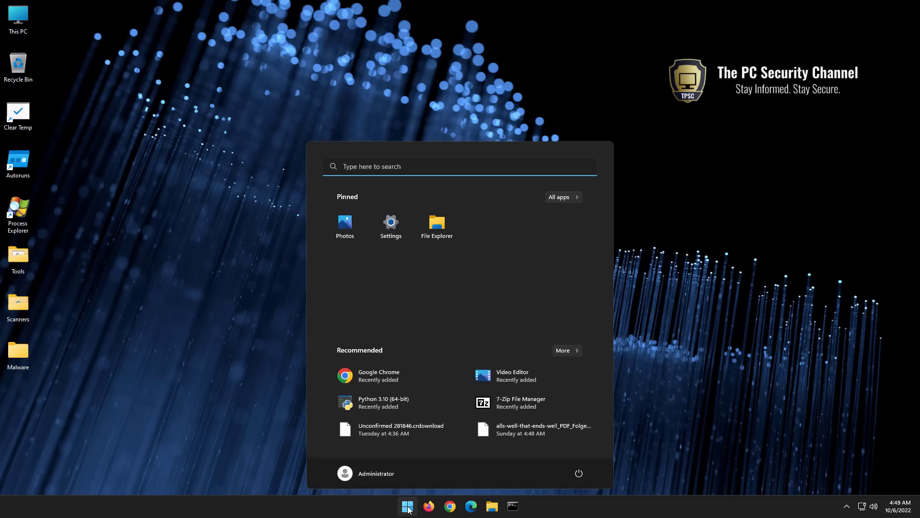
pyautogui.write('defaul')
pyautogui.press('Return')
# - Find Firefox in the apps list, view its default file types, then switch to Command Prompt
pyautogui.click(461, 284)
pyautogui.write('fire')
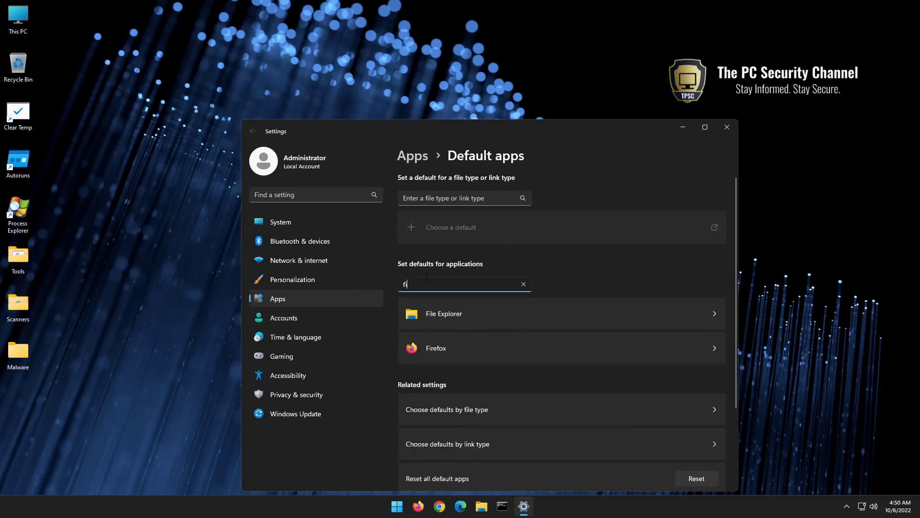
pyautogui.click(437, 312)
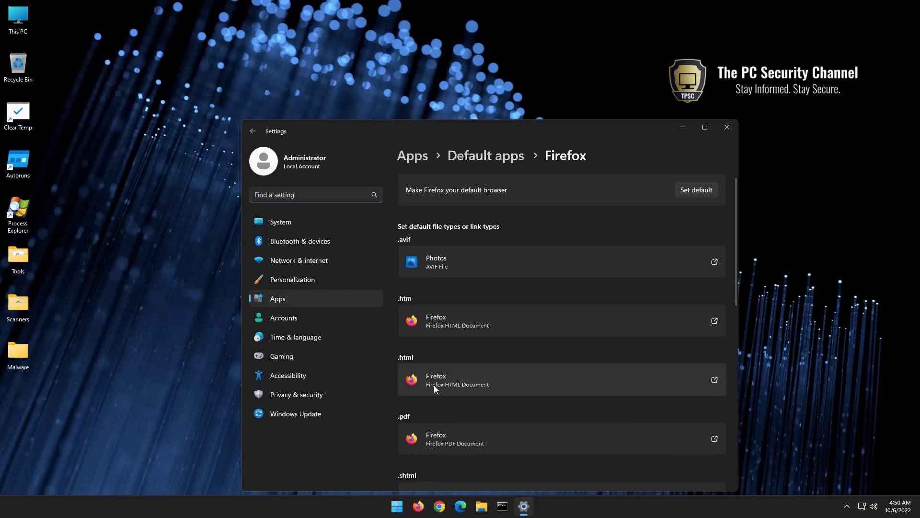
pyautogui.click(507, 510)
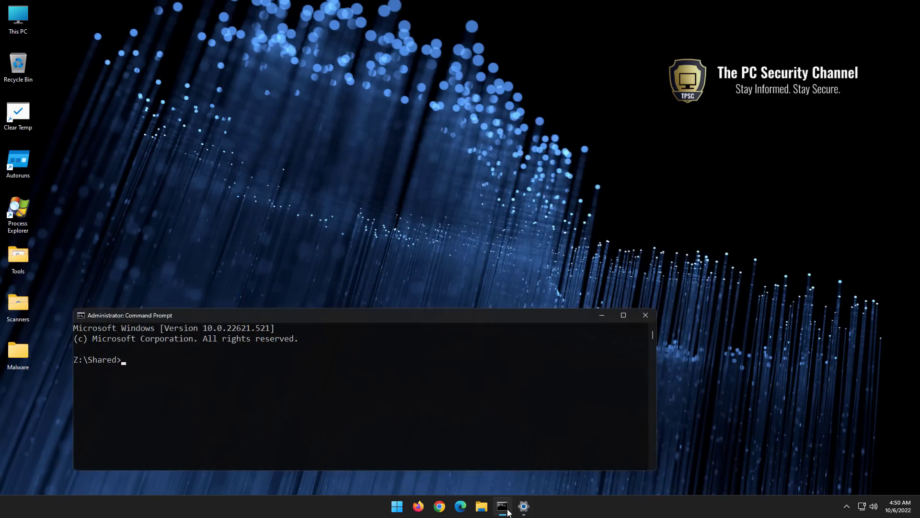
# - Run python browsertest.py at the Z:\Shared prompt to open the malware URLs in Firefox
pyautogui.write('python brow')
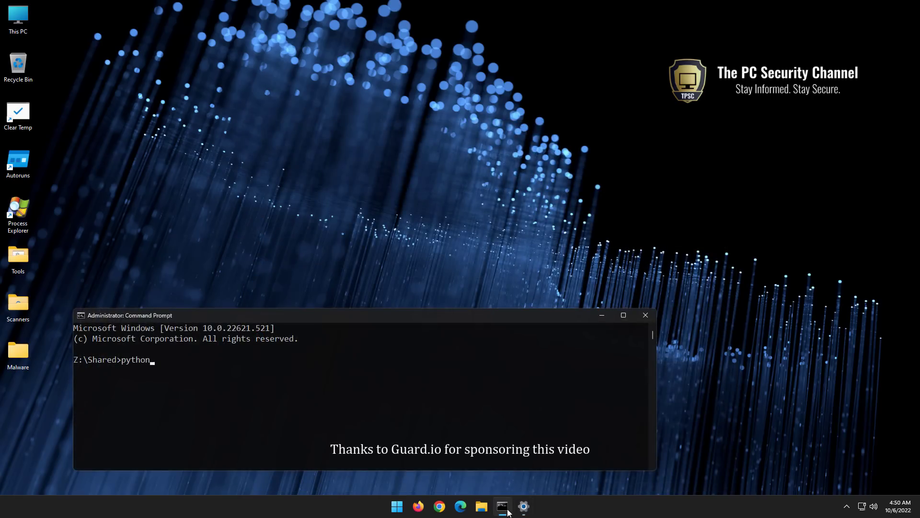
pyautogui.write('ser')
pyautogui.press('Tab')
pyautogui.press('Return')
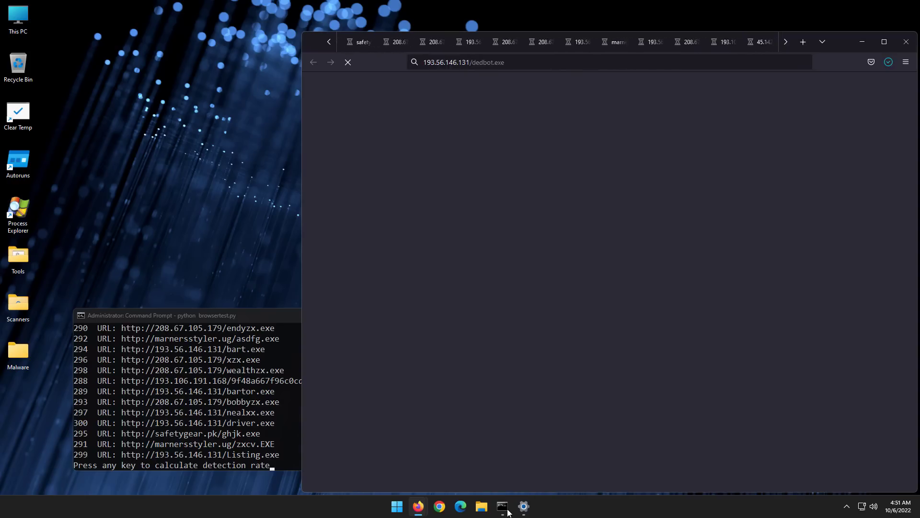
# - On the marnersstyler.ug tab, show Firefox's recent downloads flagged as virus or malware
pyautogui.click(607, 45)
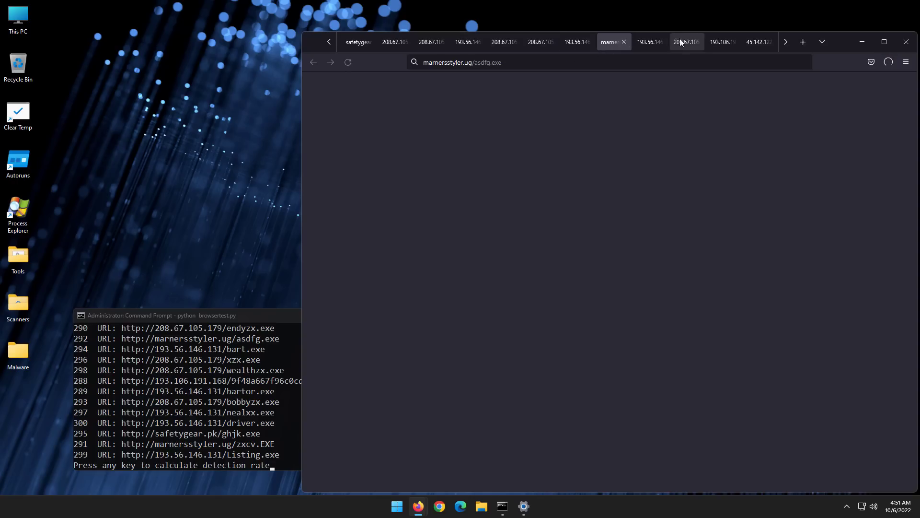
pyautogui.click(890, 62)
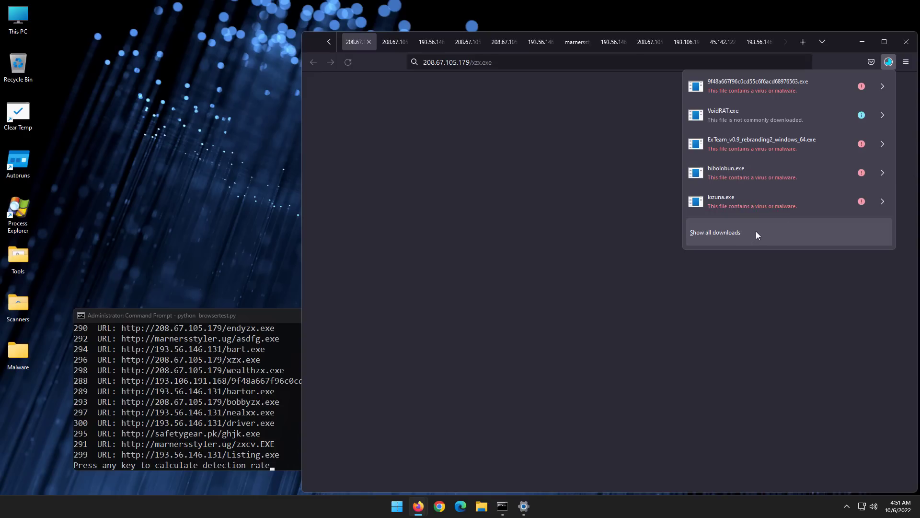
# - Open the full downloads Library, view the harmful-site warning tab, then return to Command Prompt
pyautogui.click(757, 232)
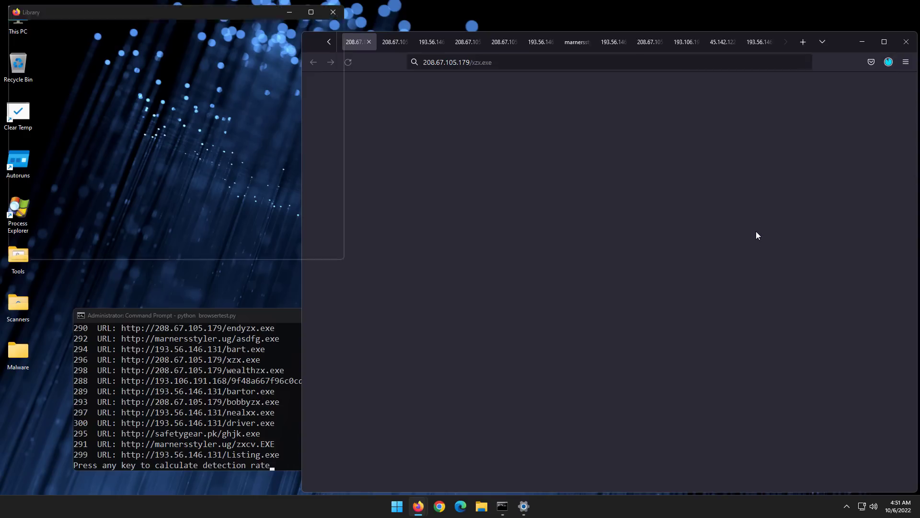
pyautogui.scroll(-10, 283, 94)
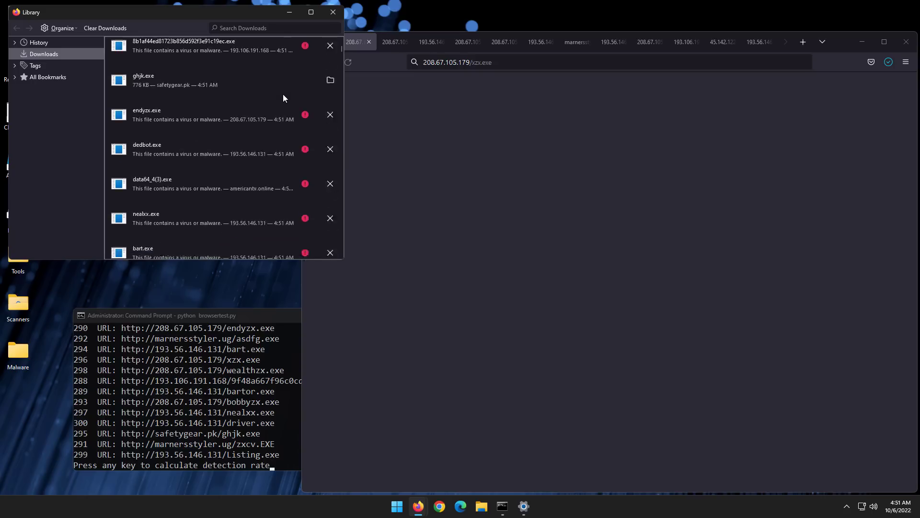
pyautogui.click(517, 162)
pyautogui.click(462, 42)
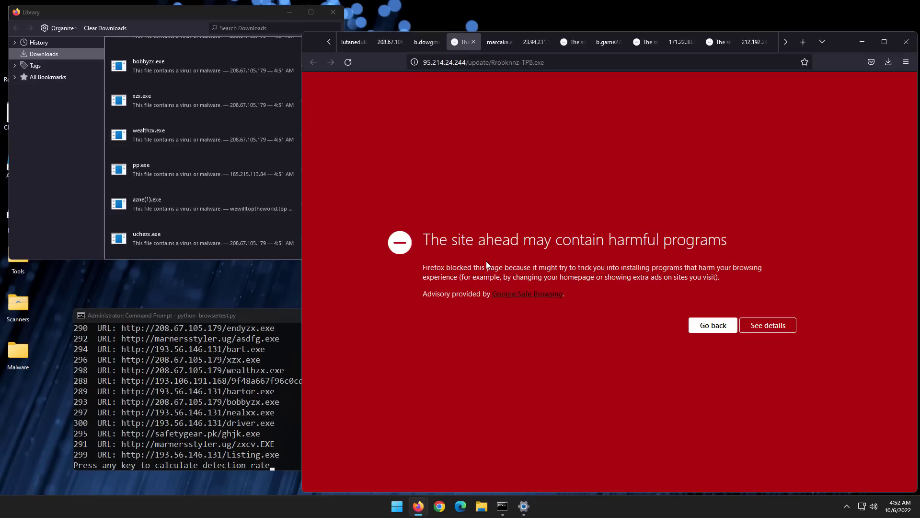
pyautogui.click(77, 178)
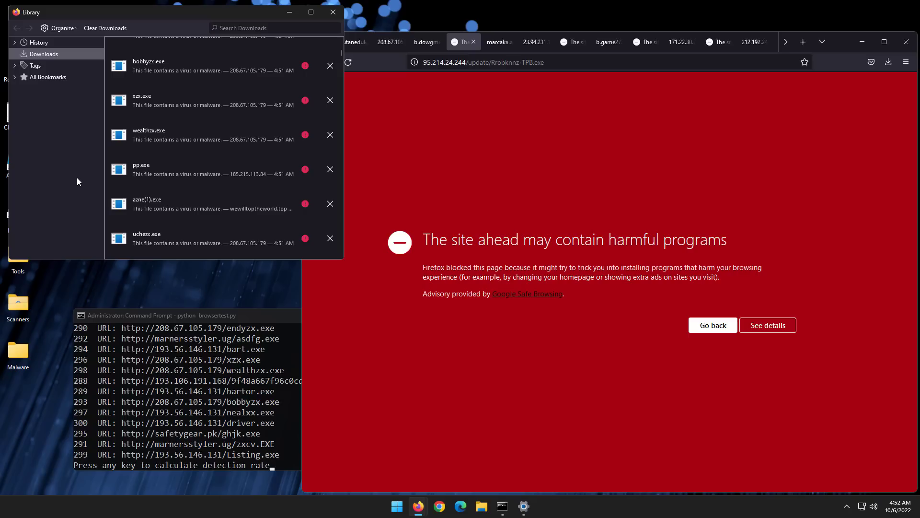
pyautogui.click(190, 338)
# - Let browsertest.py compute Firefox's detection rate: 279 of 300 URLs warned, 93.0%
pyautogui.press('Return')
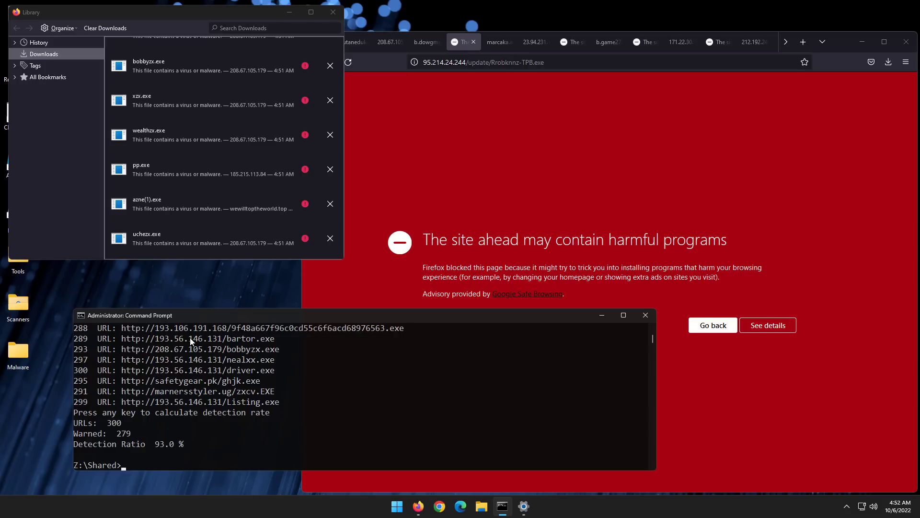
# - Browse the Downloads folder in File Explorer, including the t125125125.exe malware file
pyautogui.click(483, 511)
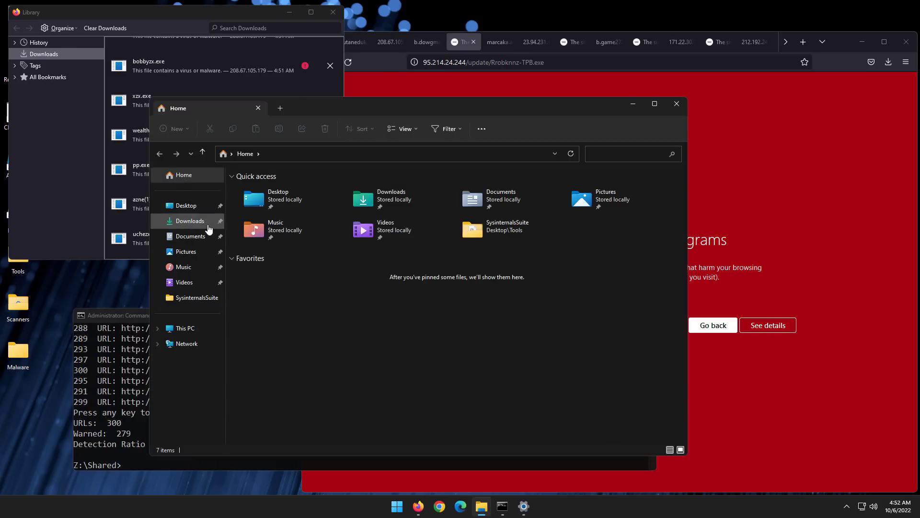
pyautogui.click(208, 224)
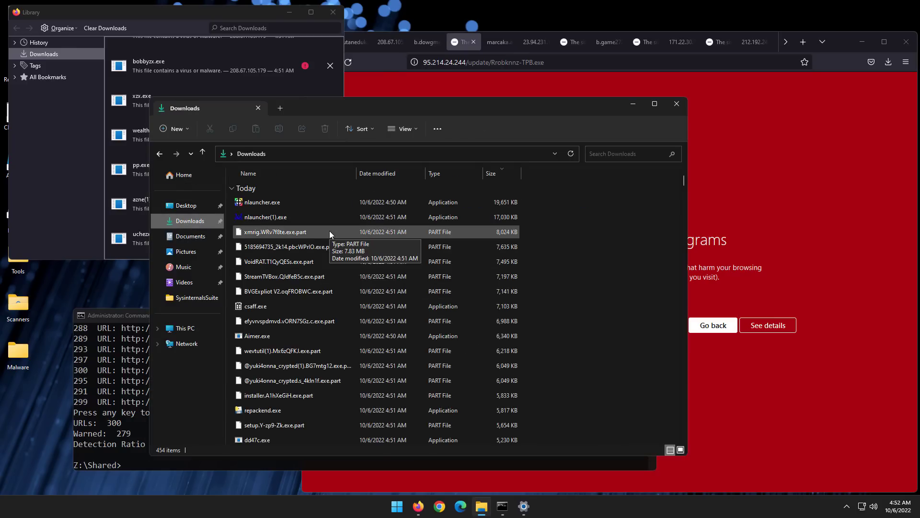
pyautogui.scroll(-10, 330, 231)
pyautogui.scroll(-3, 329, 231)
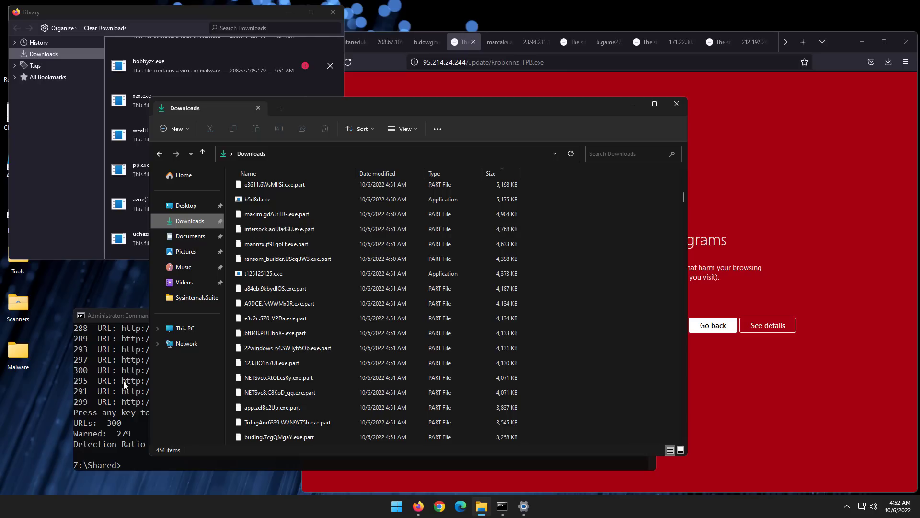
pyautogui.click(278, 276)
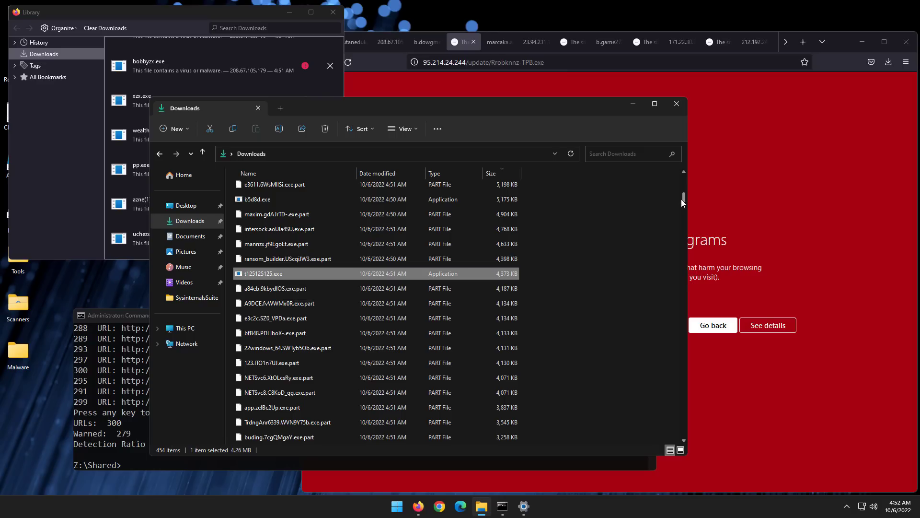
pyautogui.moveTo(683, 198); pyautogui.dragTo(665, 415)
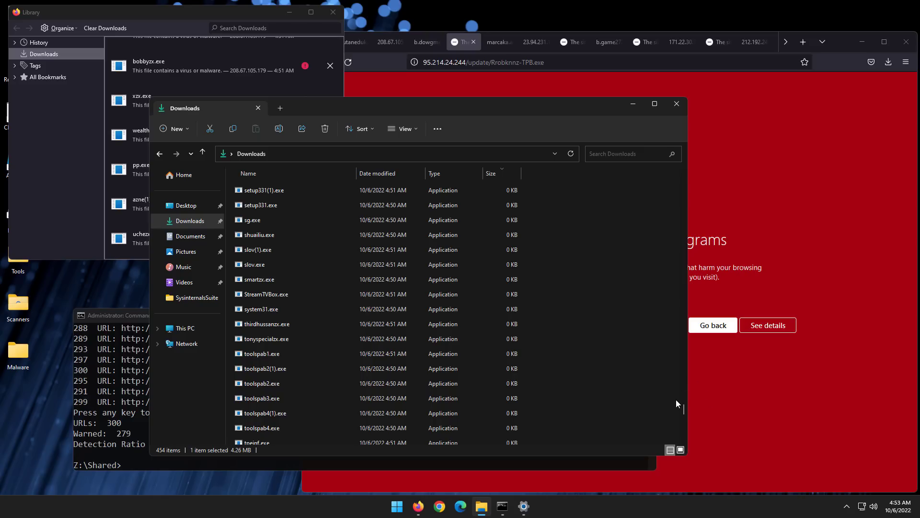
pyautogui.moveTo(684, 409); pyautogui.dragTo(684, 278)
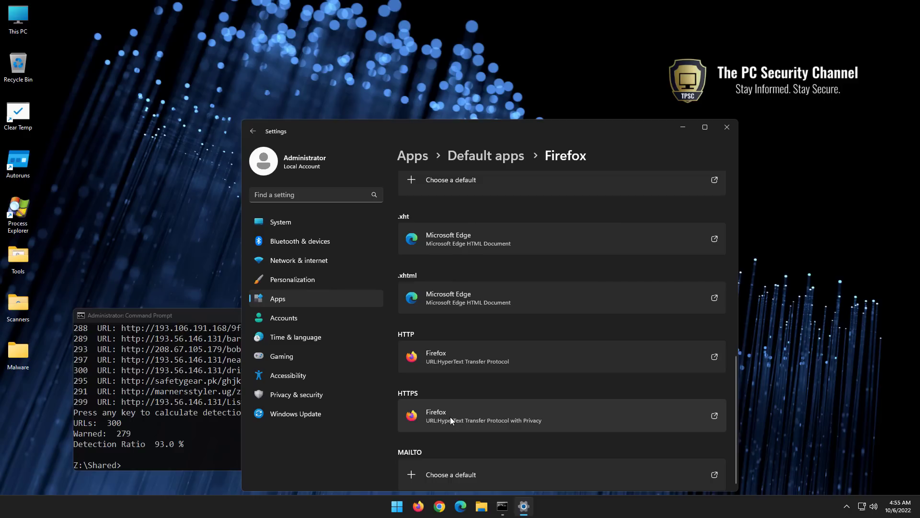
# - Set Google Chrome as the default app for HTTP links and close Settings
pyautogui.click(451, 355)
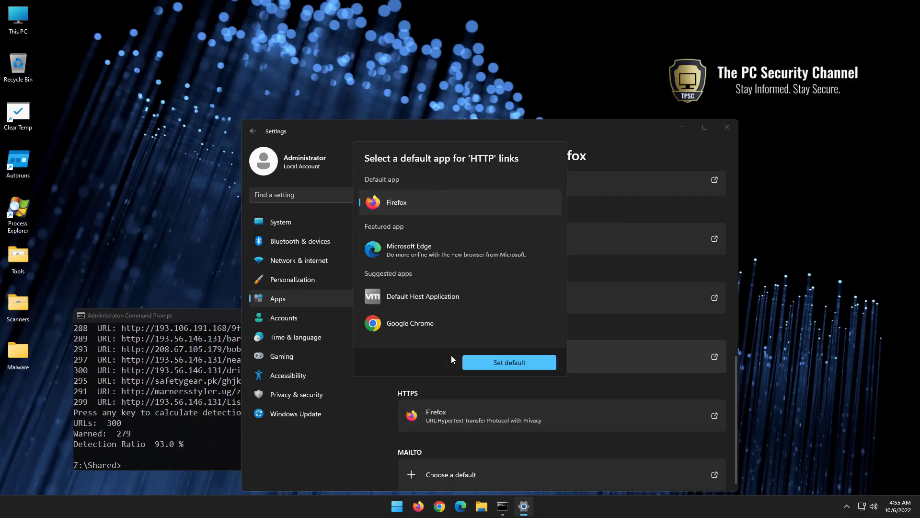
pyautogui.click(435, 323)
pyautogui.click(516, 363)
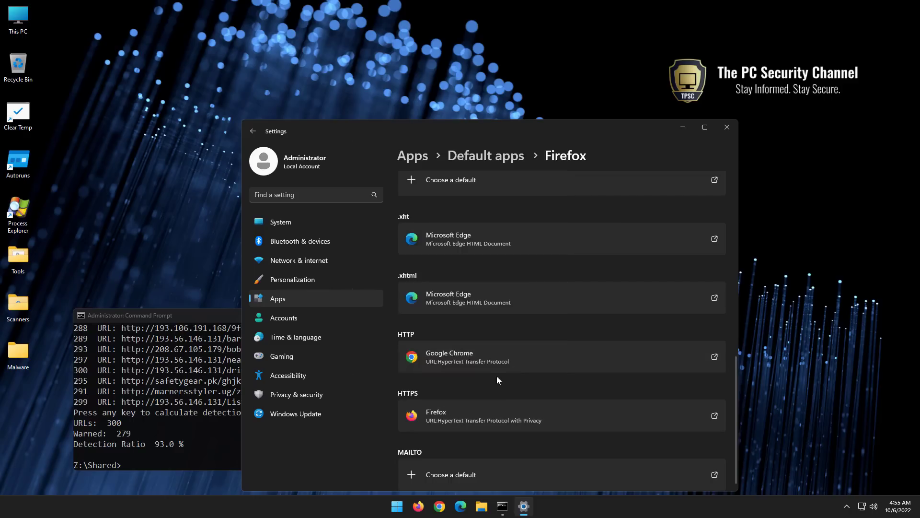
pyautogui.hotkey('alt', 'F4')
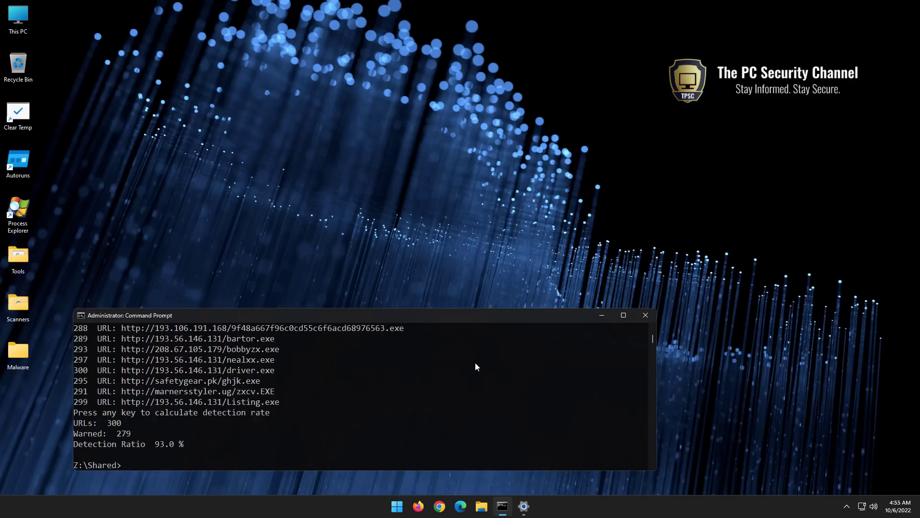
# - Recall and rerun python browsertest.py so Chrome opens the 300 malware URLs
pyautogui.press('Up')
pyautogui.press('Return')
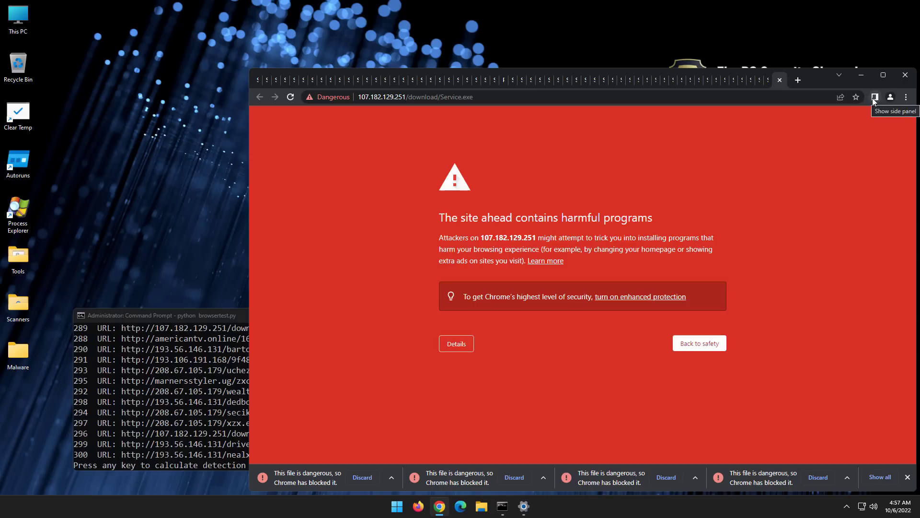
# - Open Chrome's downloads page from the browser menu and scroll through the blocked downloads
pyautogui.click(906, 97)
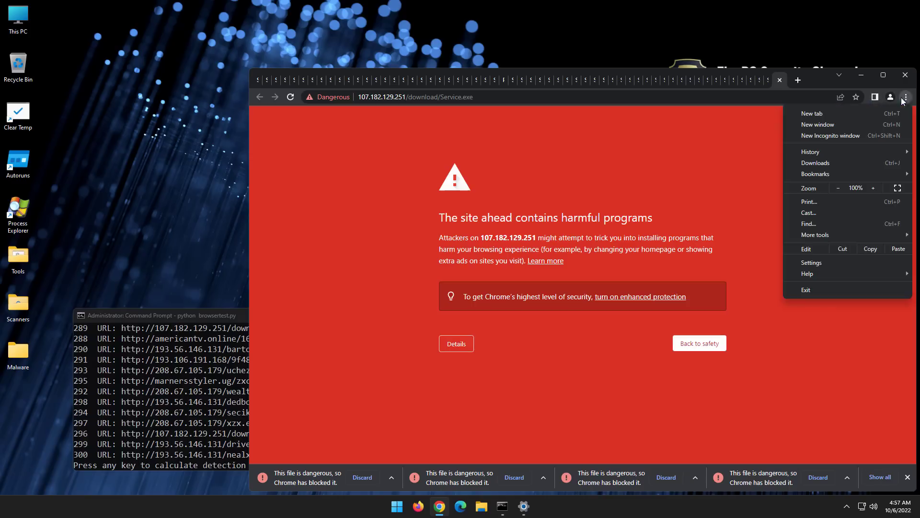
pyautogui.click(833, 162)
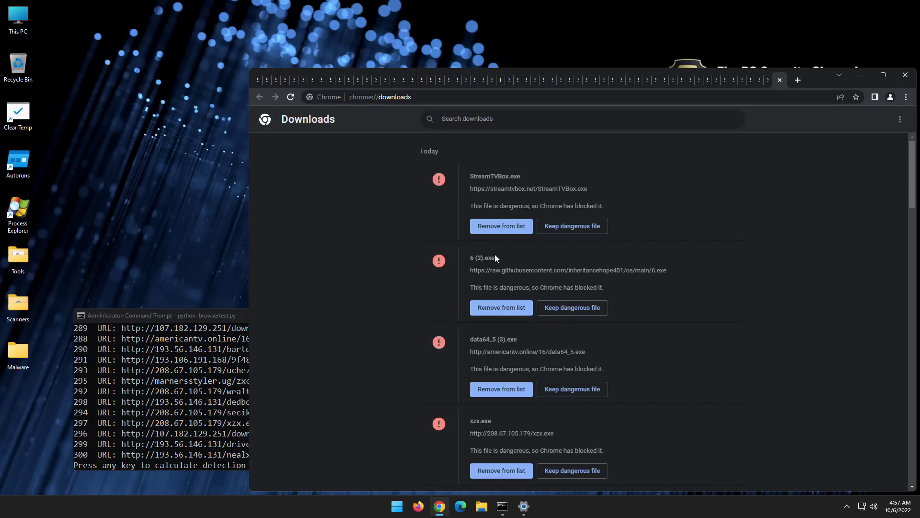
pyautogui.scroll(-7, 495, 258)
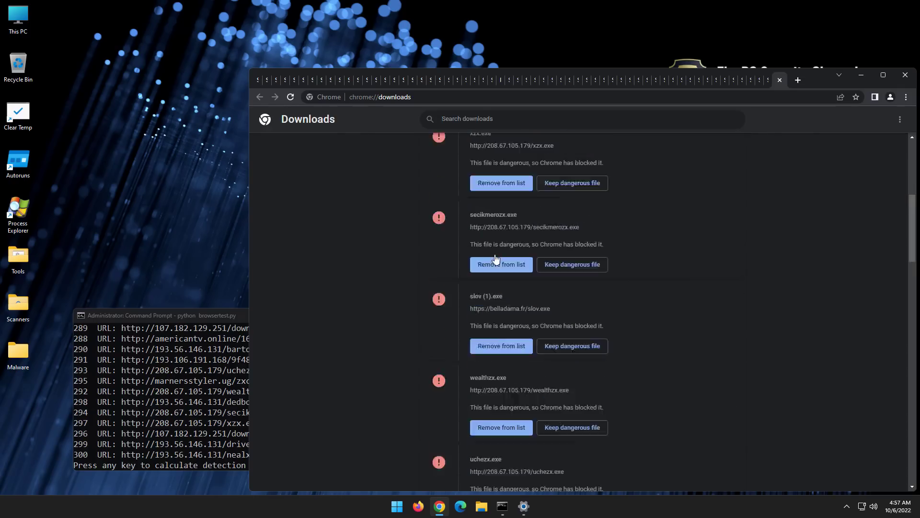
pyautogui.scroll(-14, 496, 259)
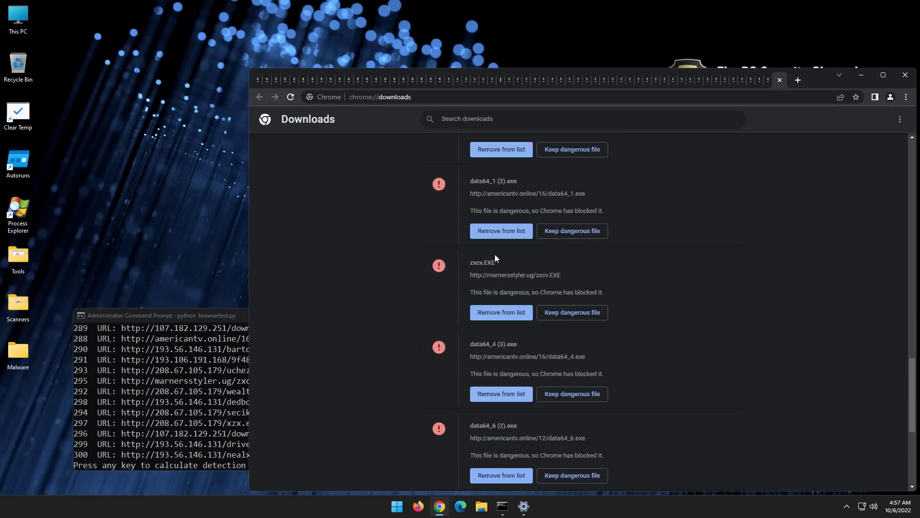
pyautogui.scroll(-14, 495, 259)
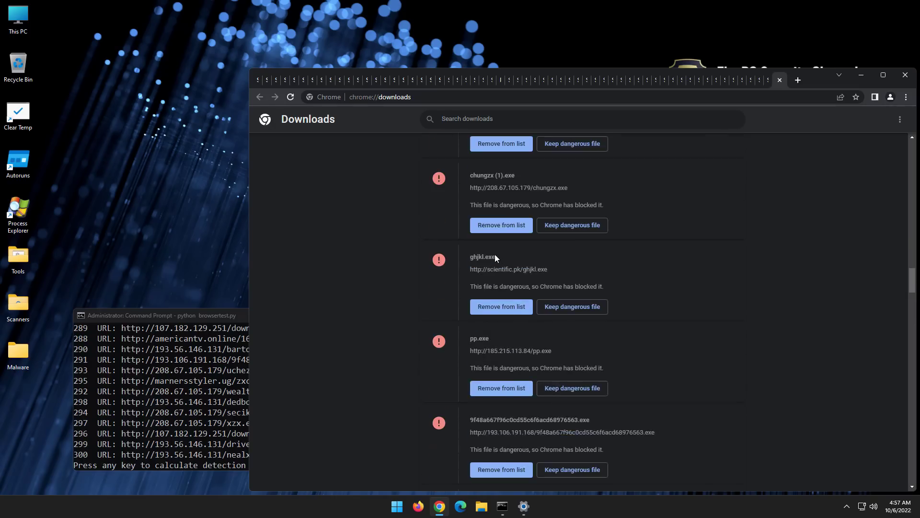
pyautogui.click(912, 398)
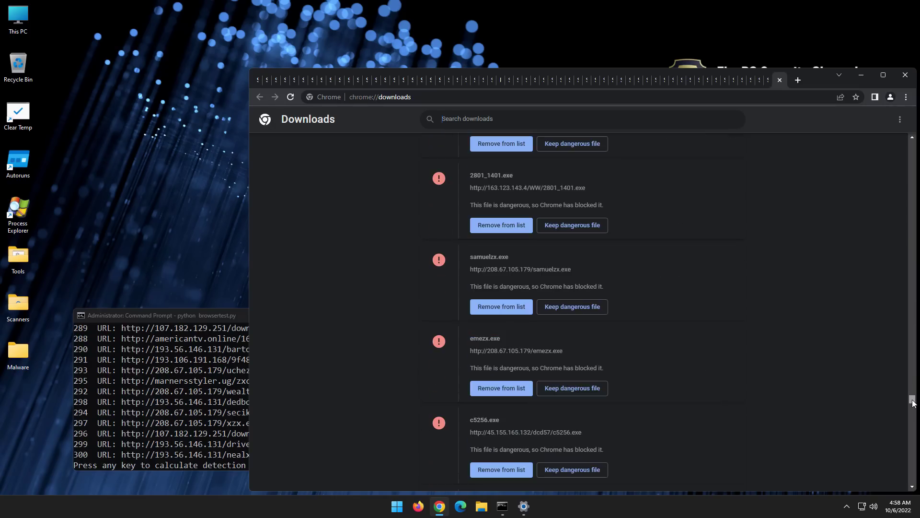
pyautogui.moveTo(913, 402); pyautogui.dragTo(912, 458)
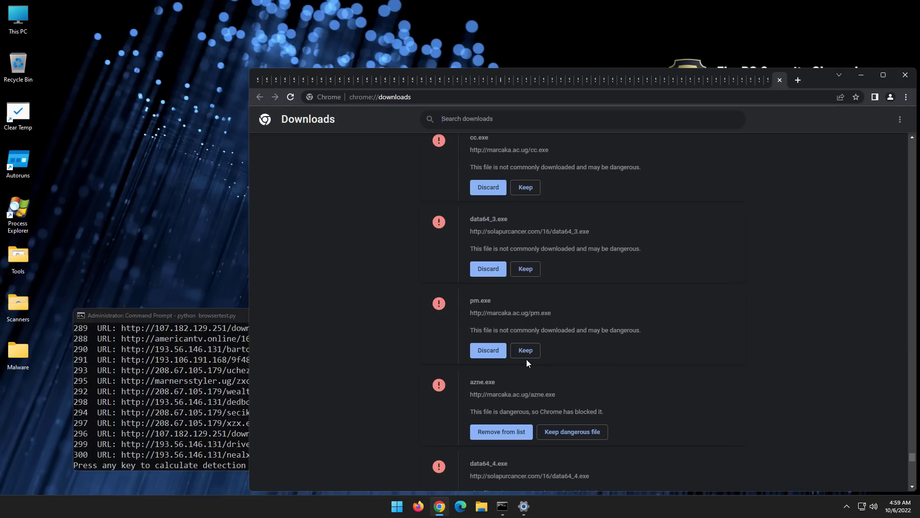
# - Calculate Chrome's detection rate (287 of 300, 95.67%) and open Downloads in File Explorer
pyautogui.hotkey('alt', 'Tab')
pyautogui.press('Return')
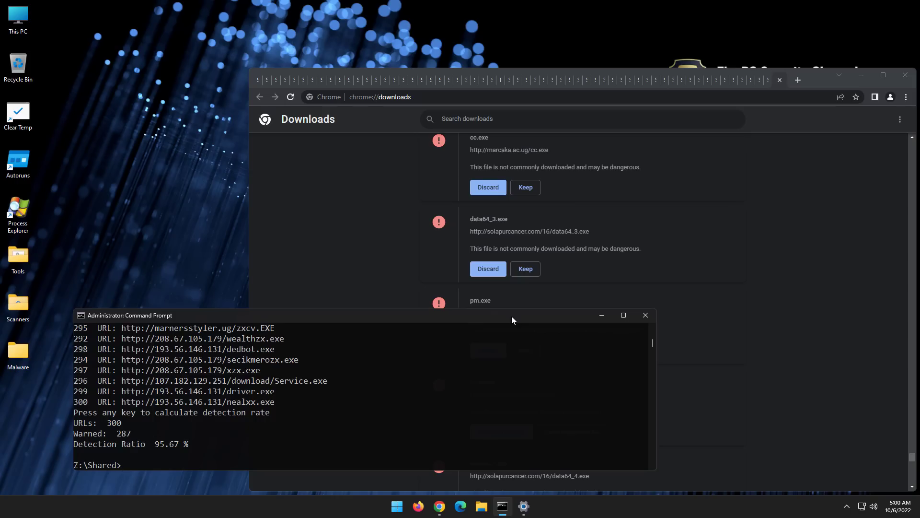
pyautogui.press('super+e')
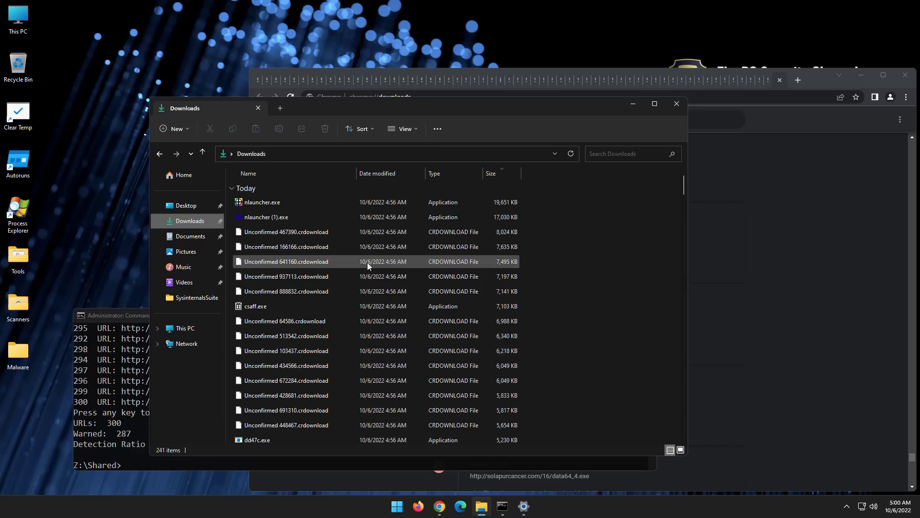
# - Scroll through the 241 items in Downloads, then minimize File Explorer
pyautogui.scroll(-4, 367, 262)
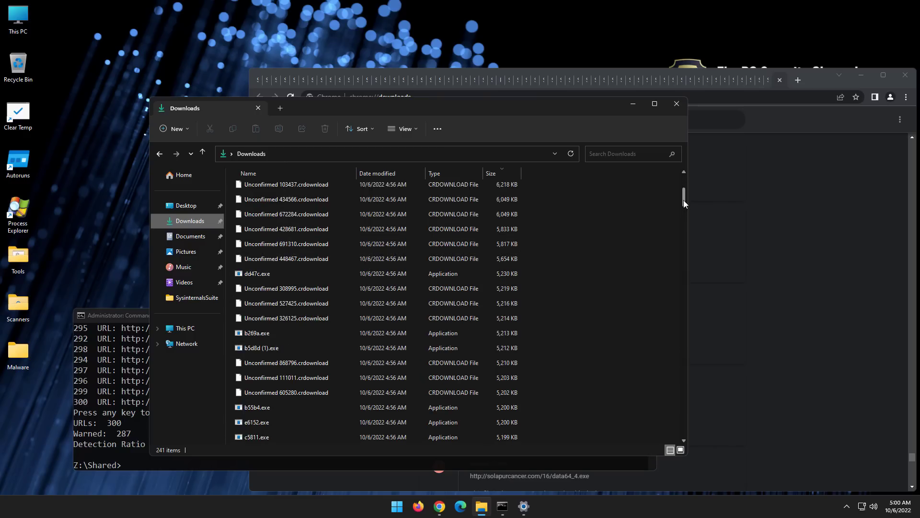
pyautogui.moveTo(683, 200); pyautogui.dragTo(682, 441)
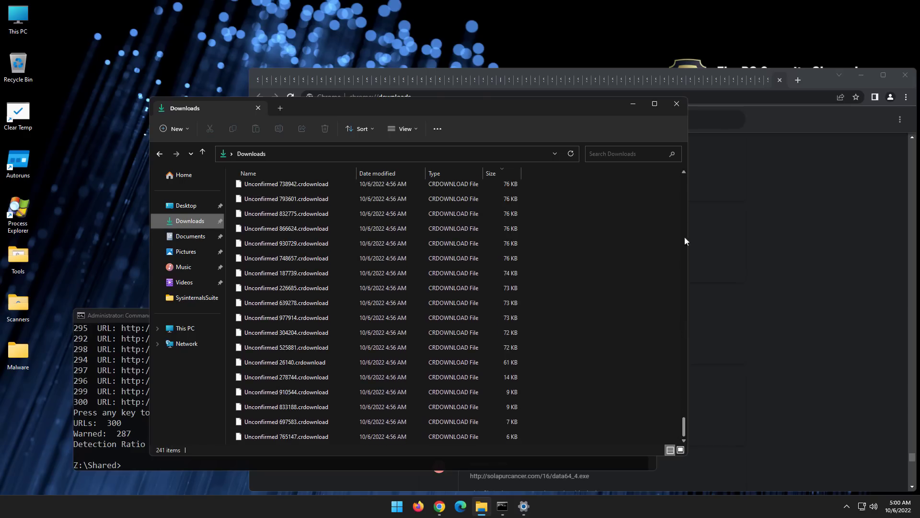
pyautogui.click(629, 105)
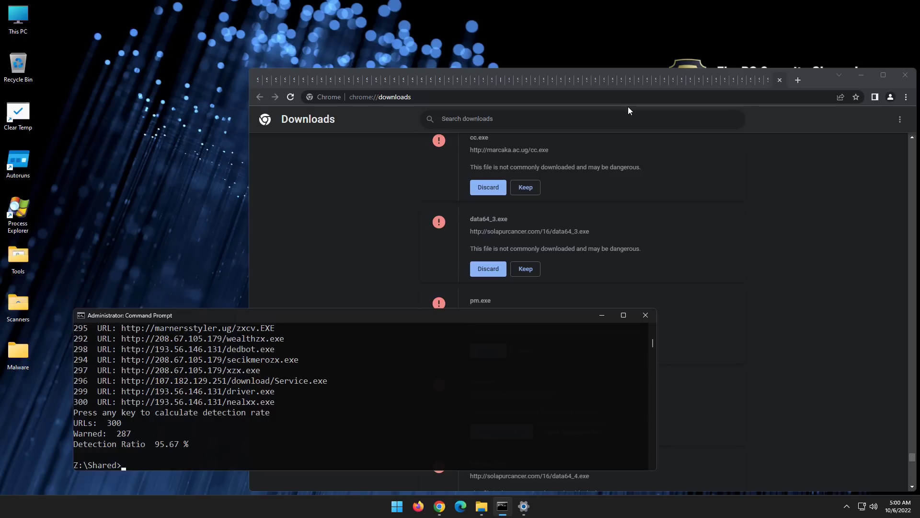
# - Choose Microsoft Edge as the HTTP link default, then rerun python browsertest.py to launch Edge
pyautogui.click(625, 256)
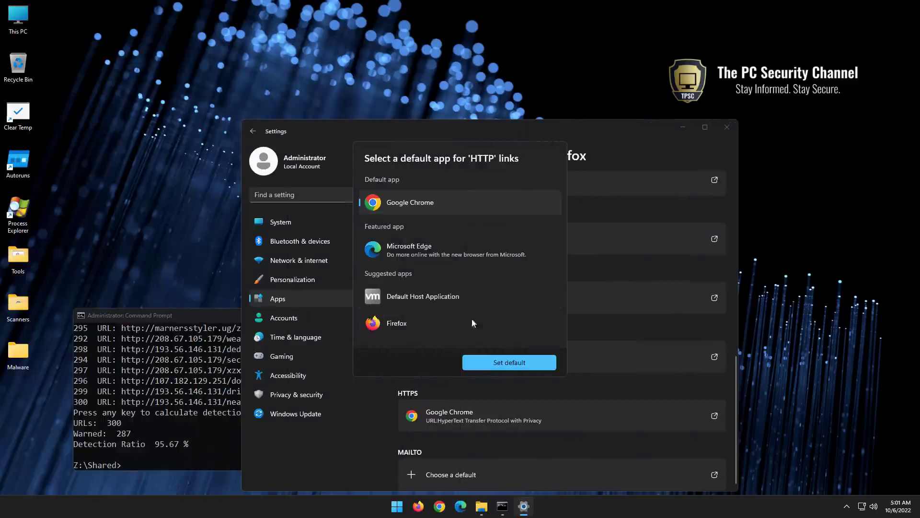
pyautogui.click(419, 240)
pyautogui.click(497, 371)
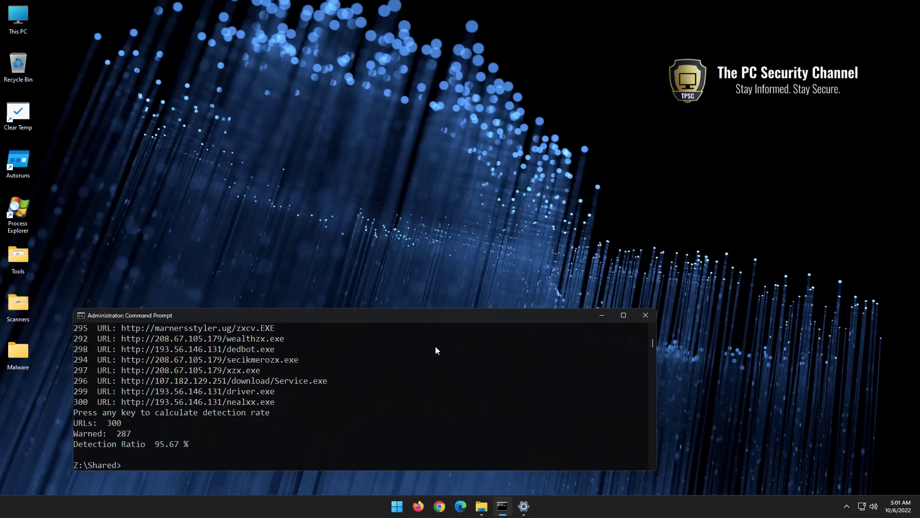
pyautogui.write('python browsertest.py')
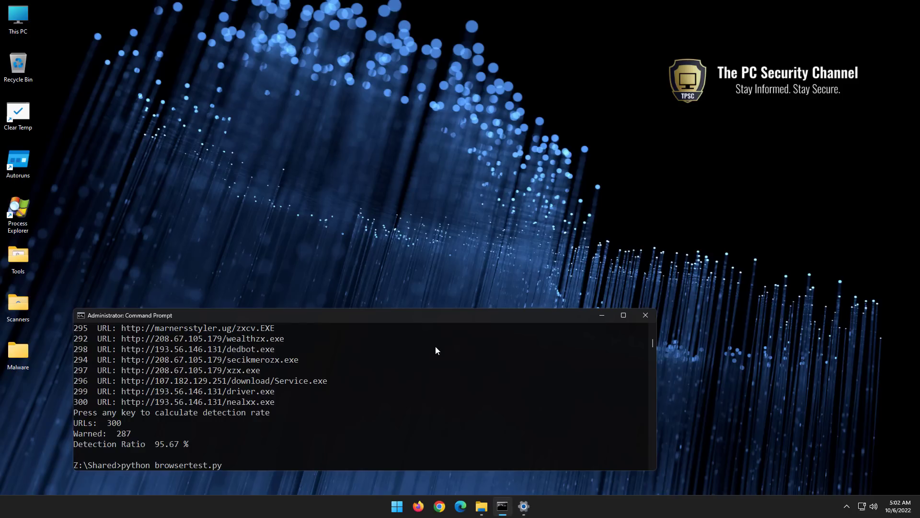
pyautogui.press('Return')
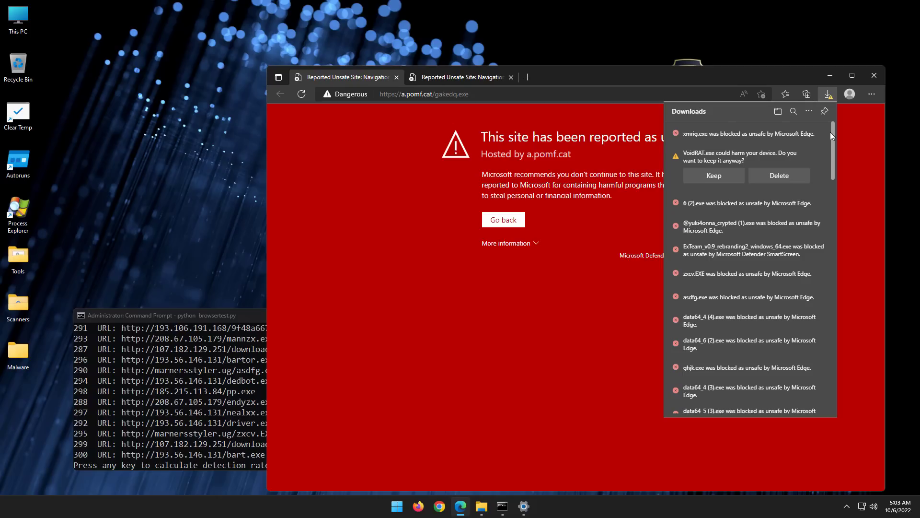
# - Review Edge's blocked downloads, then calculate Edge's detection rate: 300 of 300 URLs warned (100.0%)
pyautogui.moveTo(766, 140)
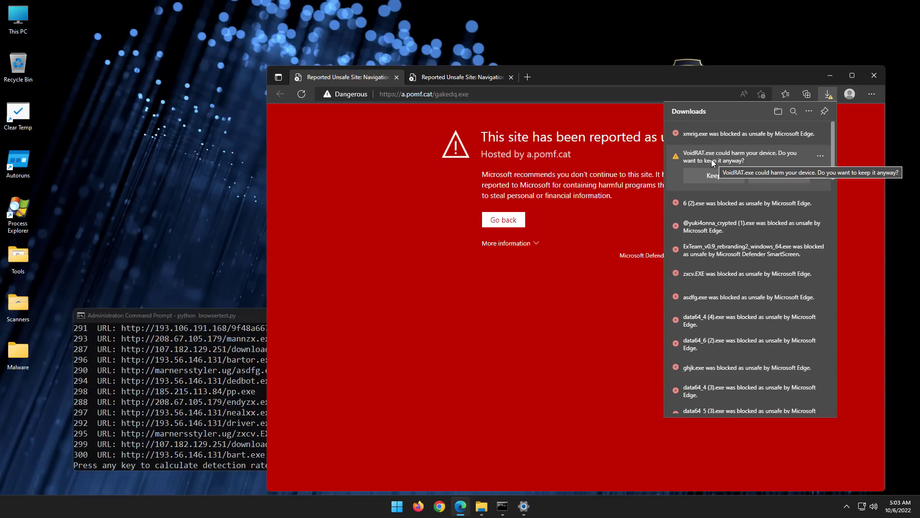
pyautogui.scroll(-10, 830, 383)
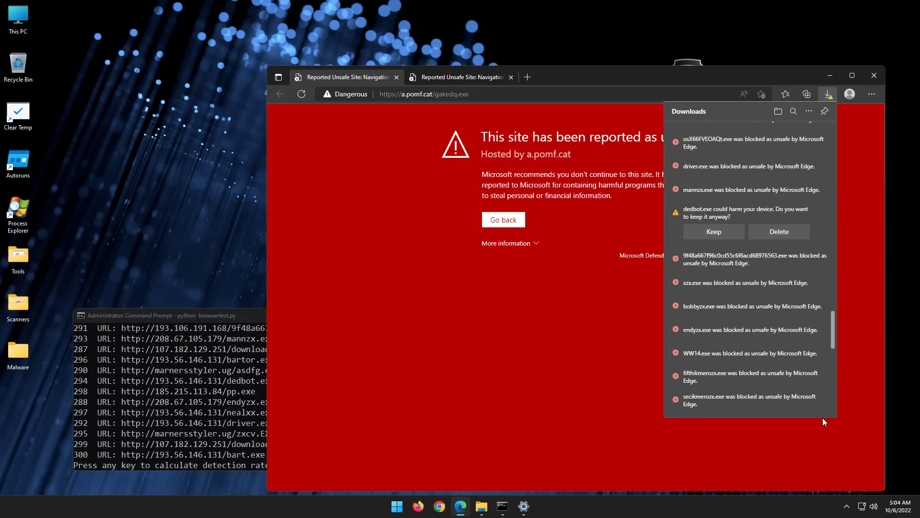
pyautogui.scroll(-4, 822, 418)
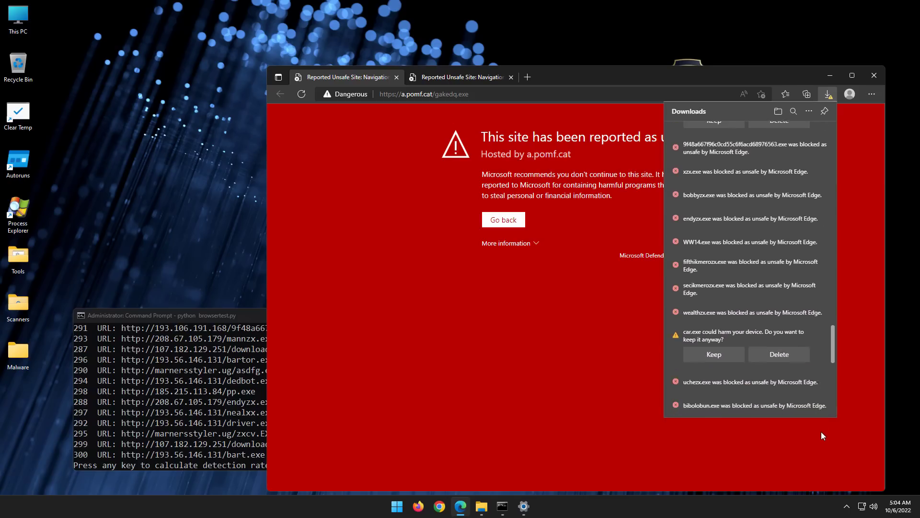
pyautogui.moveTo(714, 399)
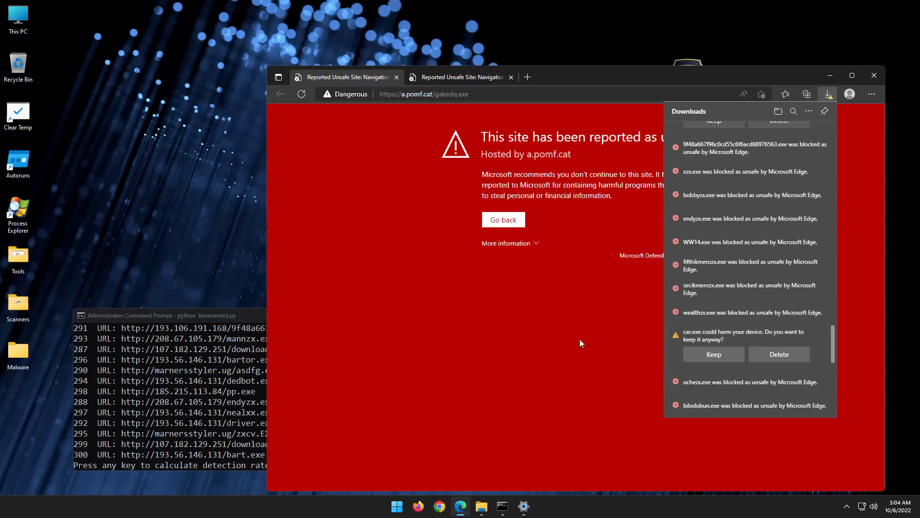
pyautogui.click(194, 381)
pyautogui.press('Return')
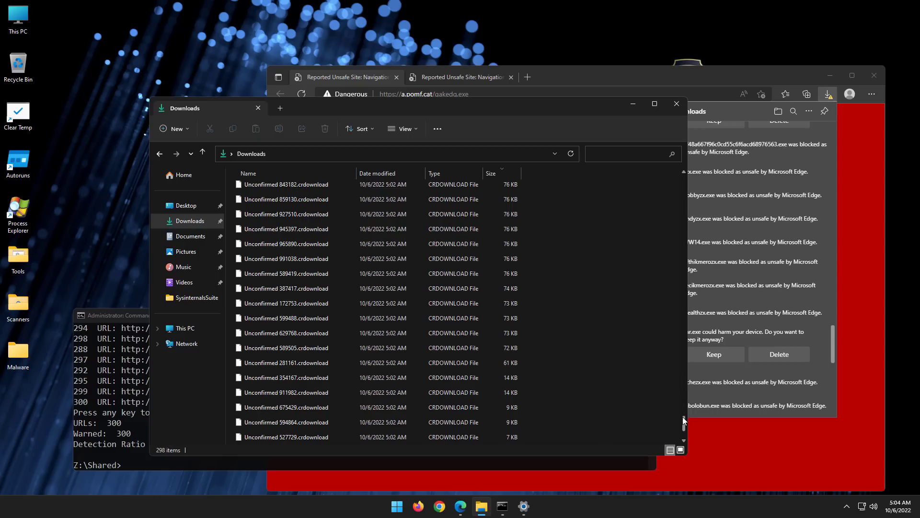
# - Scroll through the 298 items in Downloads, then close the File Explorer window
pyautogui.moveTo(683, 416); pyautogui.dragTo(683, 439)
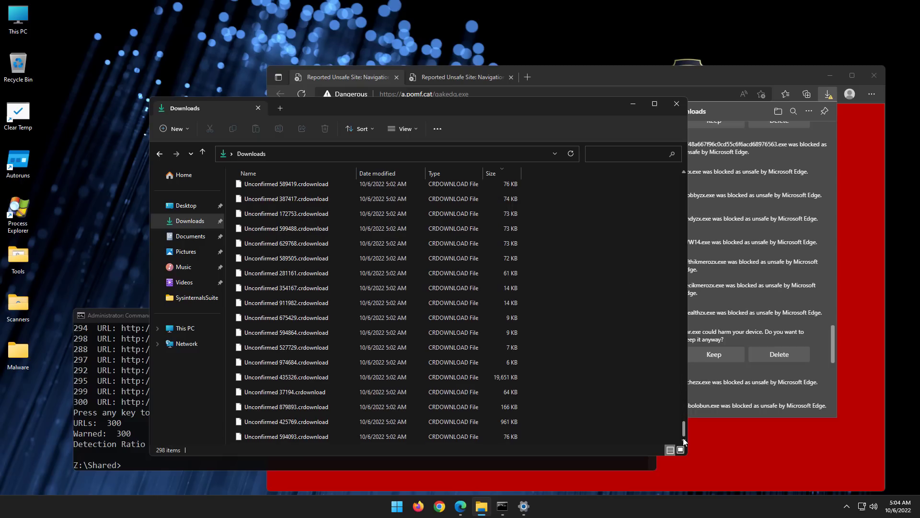
pyautogui.click(676, 103)
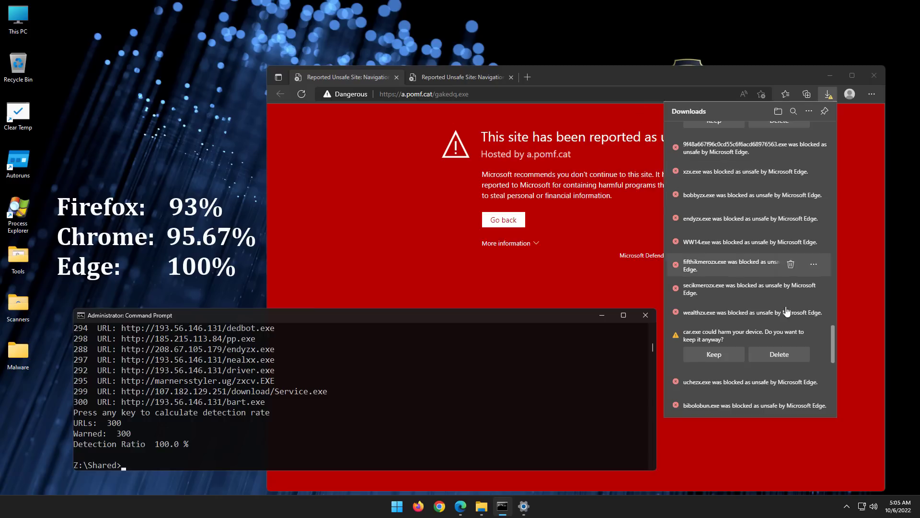
# - Keep the car.exe download that Edge flagged as possibly harmful
pyautogui.click(709, 355)
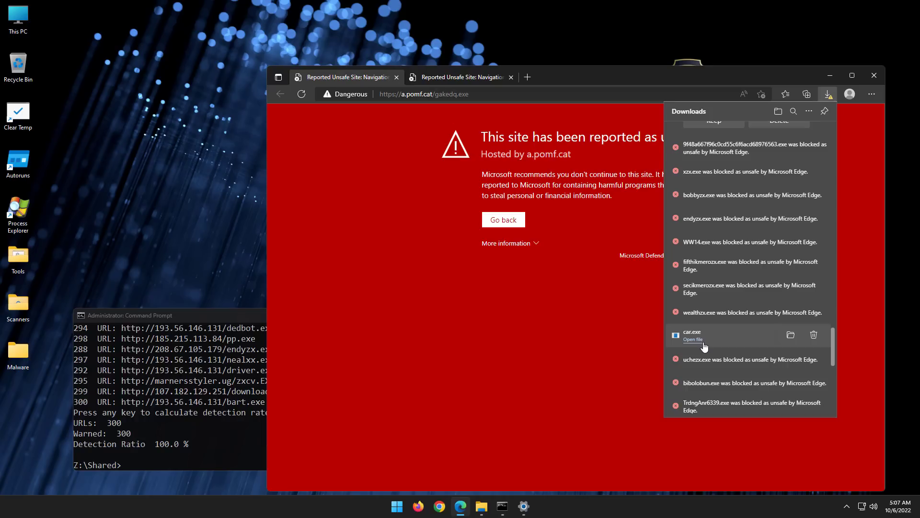
pyautogui.click(693, 339)
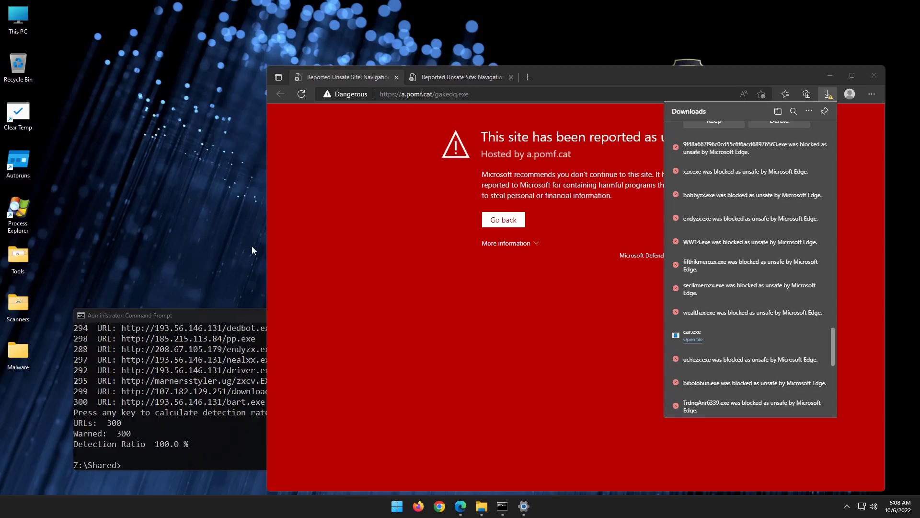
# - Close Microsoft Edge, confirming despite files still downloading
pyautogui.click(874, 78)
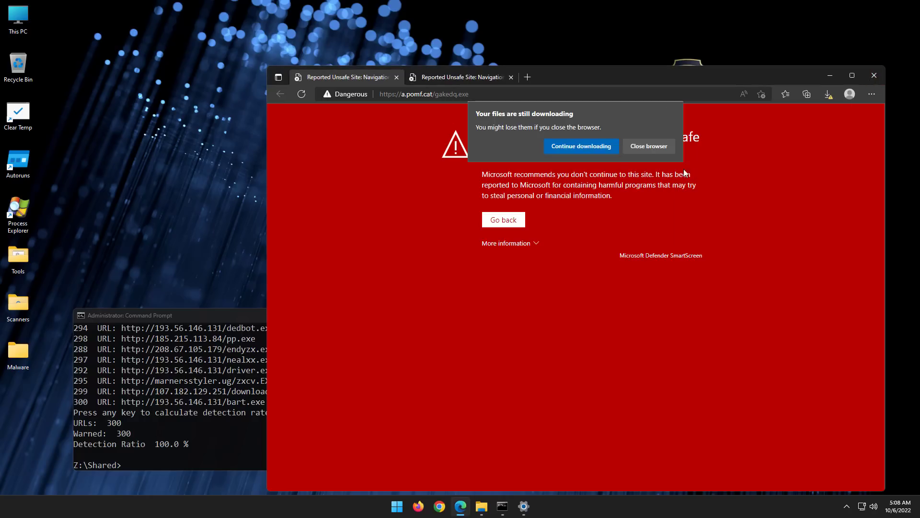
pyautogui.click(644, 147)
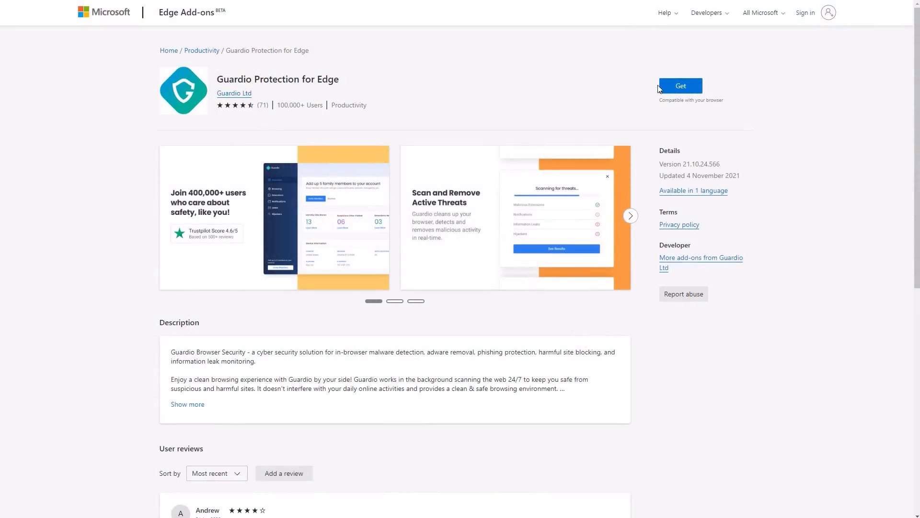
# - Add Guardio Protection to Edge and create an account with autofilled first and last names
pyautogui.click(667, 89)
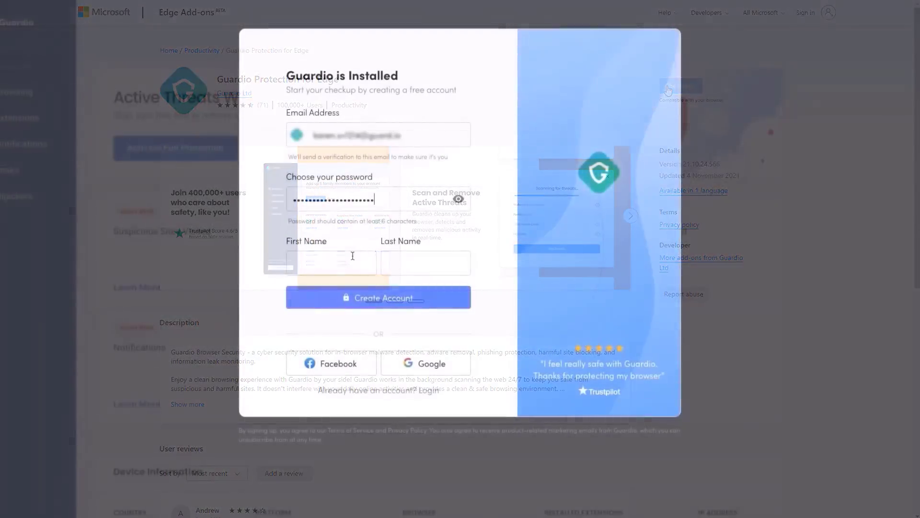
pyautogui.click(351, 261)
pyautogui.press('Down')
pyautogui.press('Return')
pyautogui.click(391, 266)
pyautogui.press('Down')
pyautogui.press('Return')
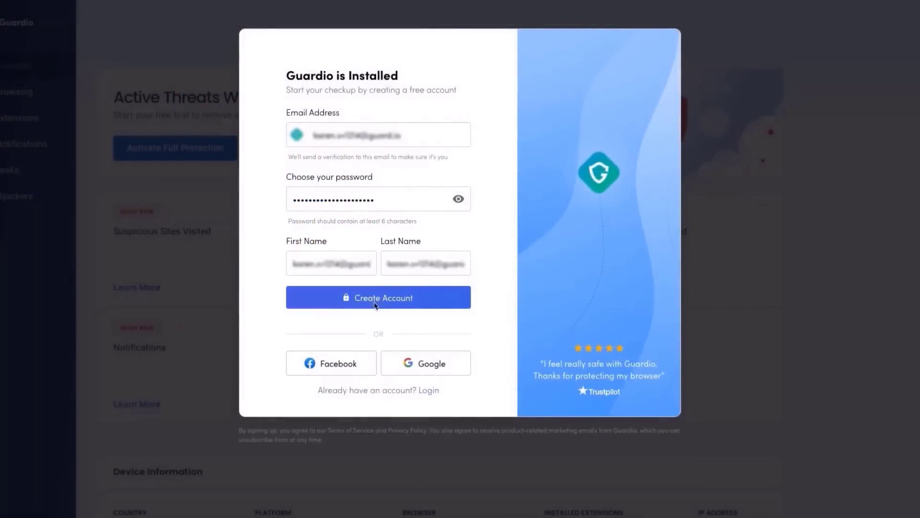
pyautogui.click(373, 302)
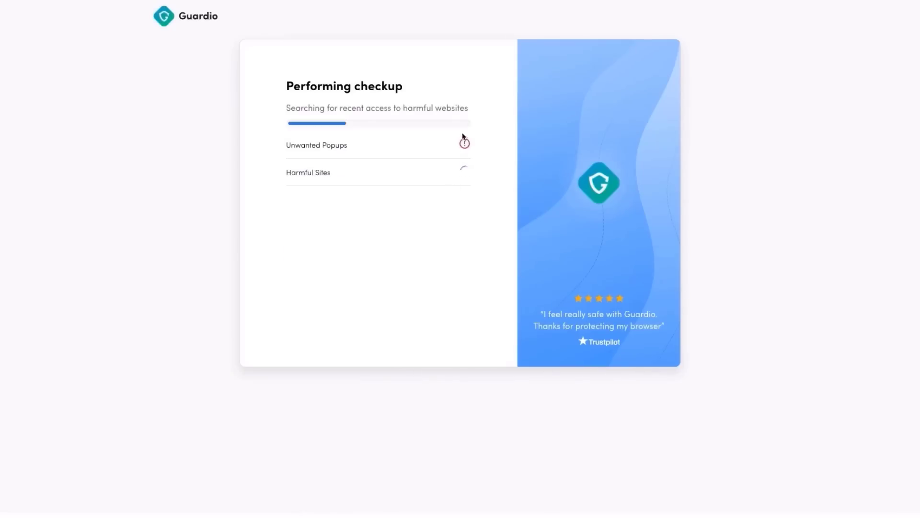
# - Let Guardio's checkup finish and continue to its 24 active threats report
pyautogui.moveTo(465, 145)
pyautogui.moveTo(467, 175)
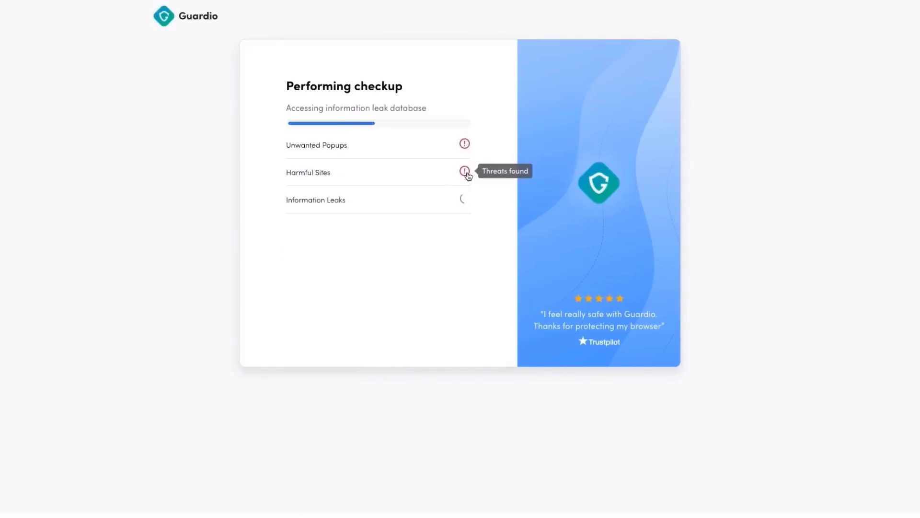
pyautogui.moveTo(467, 201)
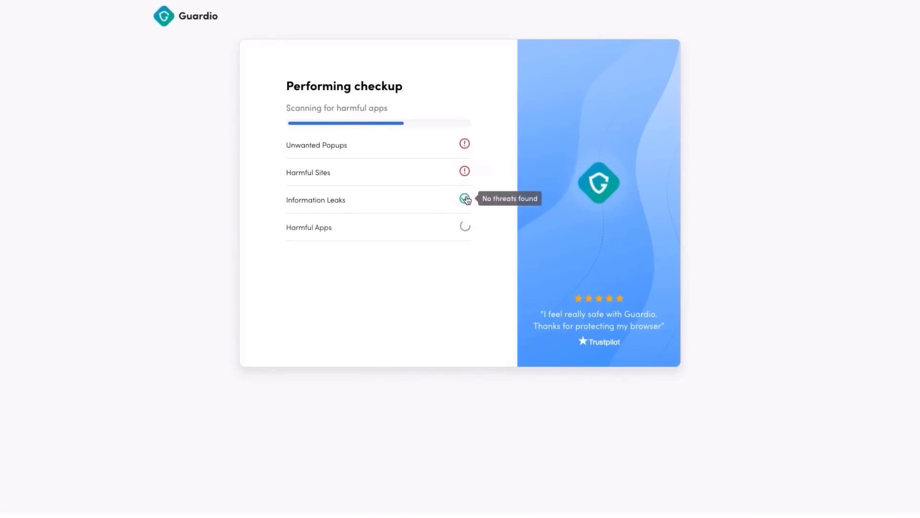
pyautogui.moveTo(467, 226)
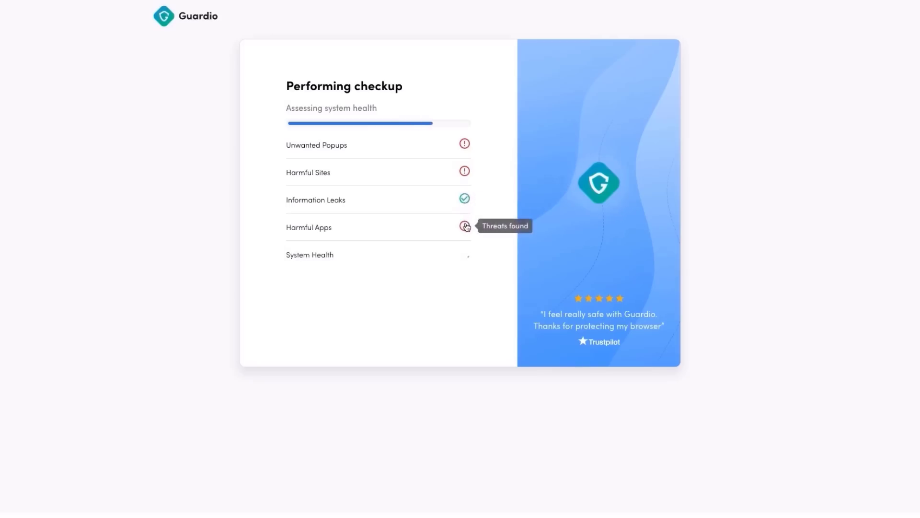
pyautogui.moveTo(466, 256)
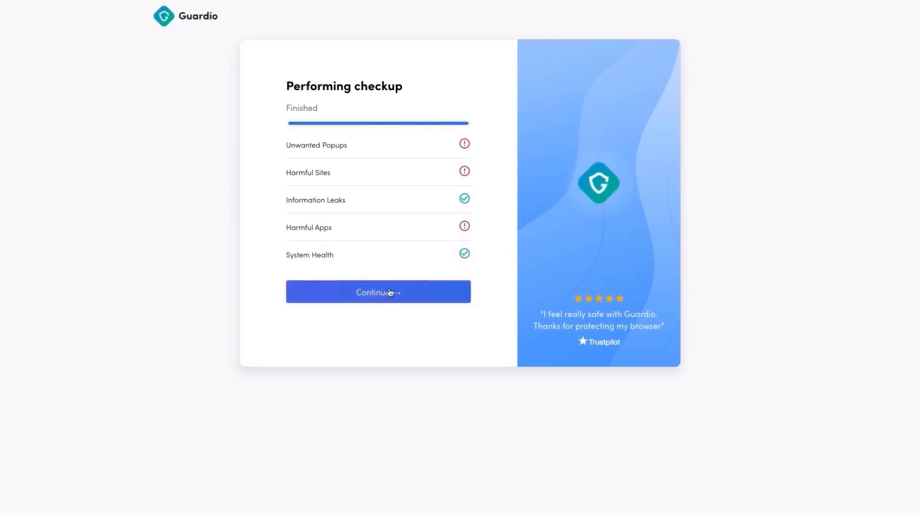
pyautogui.click(389, 295)
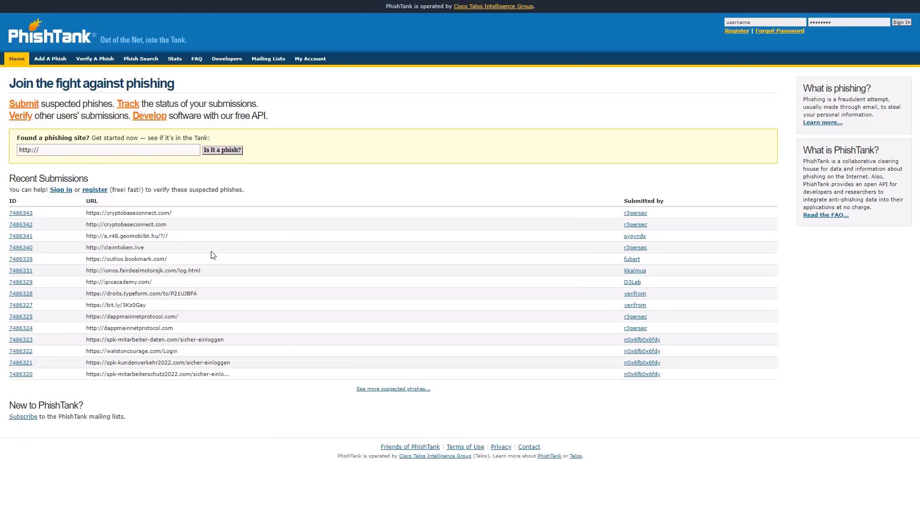
# - Select the dappmainnetprotocol.com phishing URL in PhishTank's Recent Submissions and open a new tab
pyautogui.tripleClick(158, 314)
pyautogui.hotkey('ctrl', 'c')
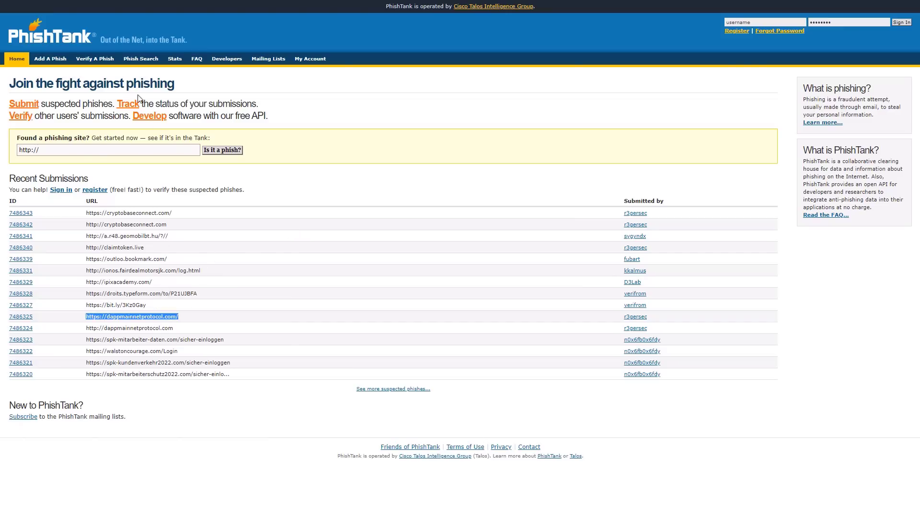
pyautogui.hotkey('ctrl', 't')
pyautogui.hotkey('ctrl', 'v')
pyautogui.press('Return')
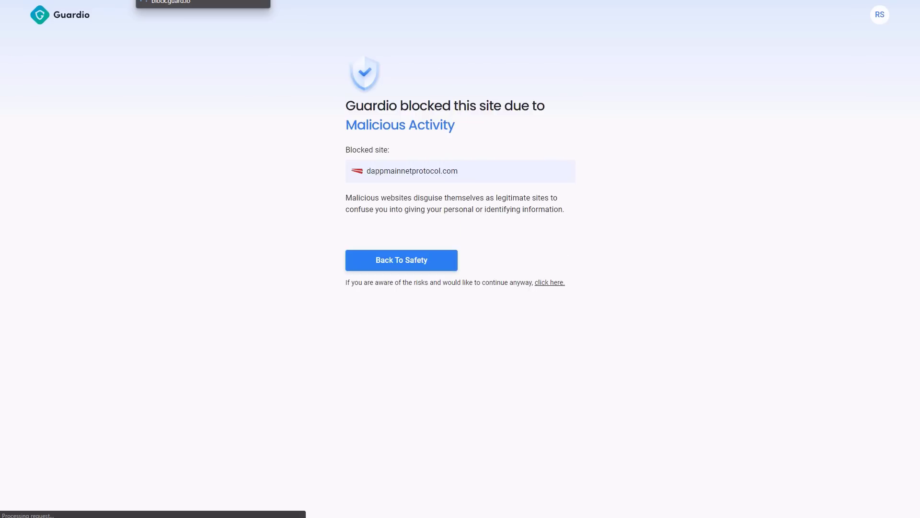